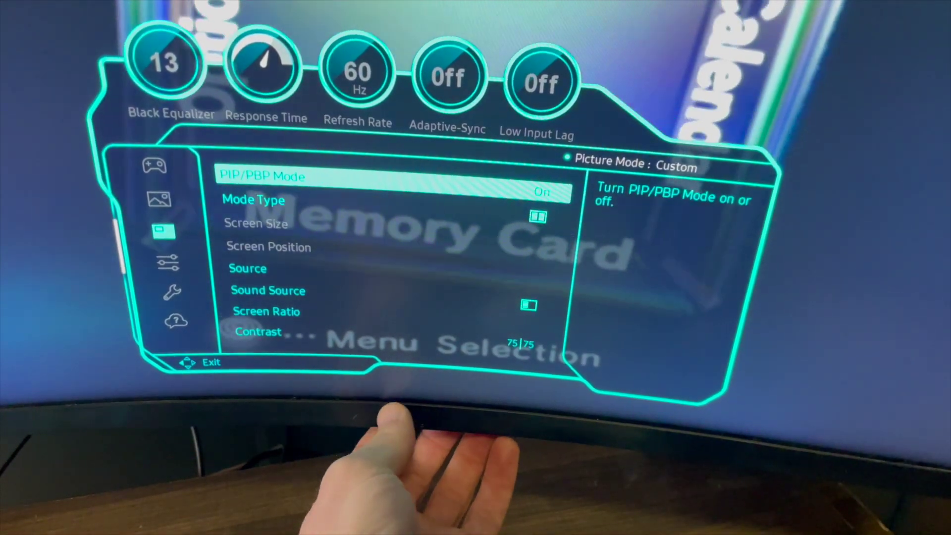
In the monitor's PIP settings, pick the HDMI source and place the sub-screen bottom right.
key("Down")
key("Down")
key("Down")
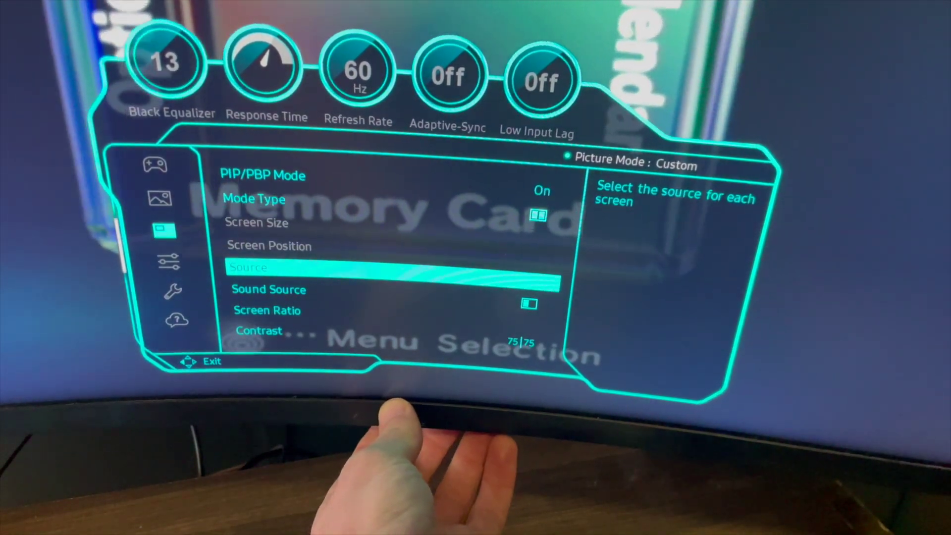
key("Escape")
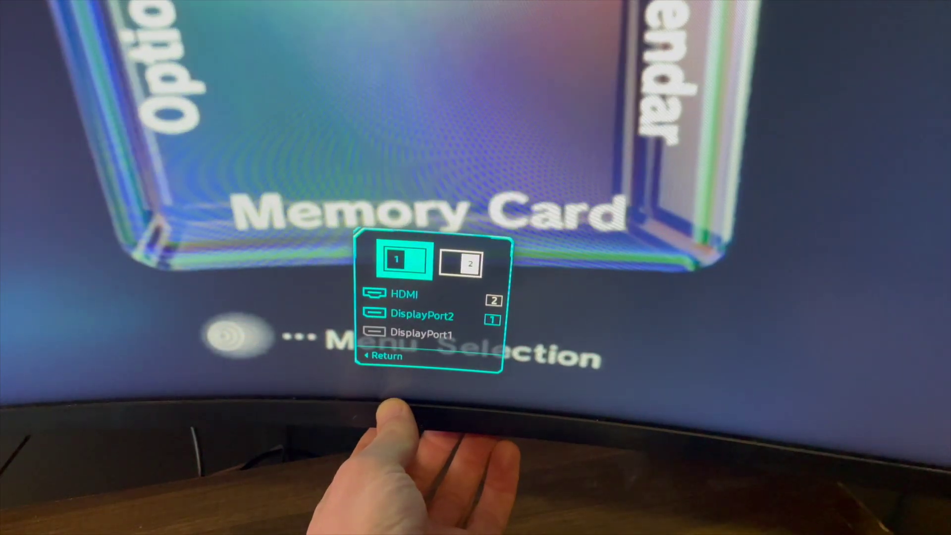
key("Return")
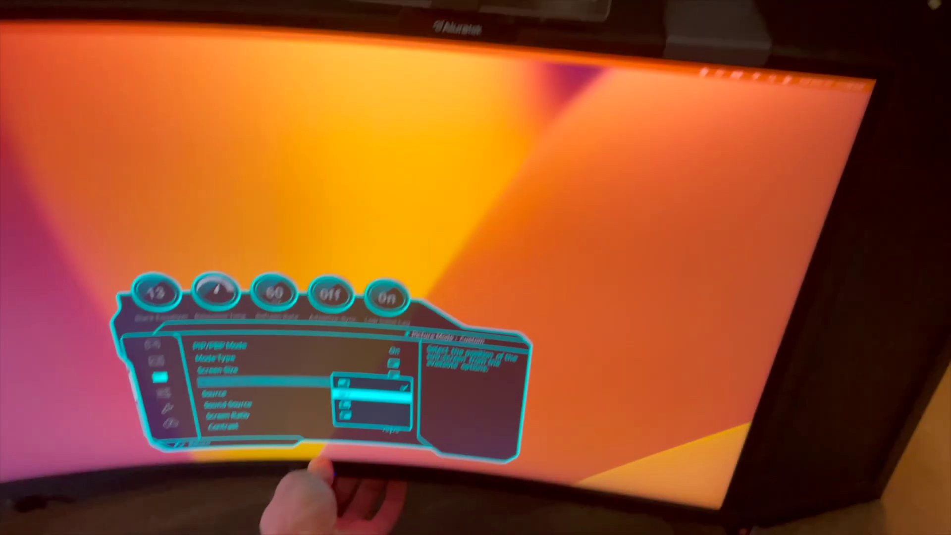
key("Down")
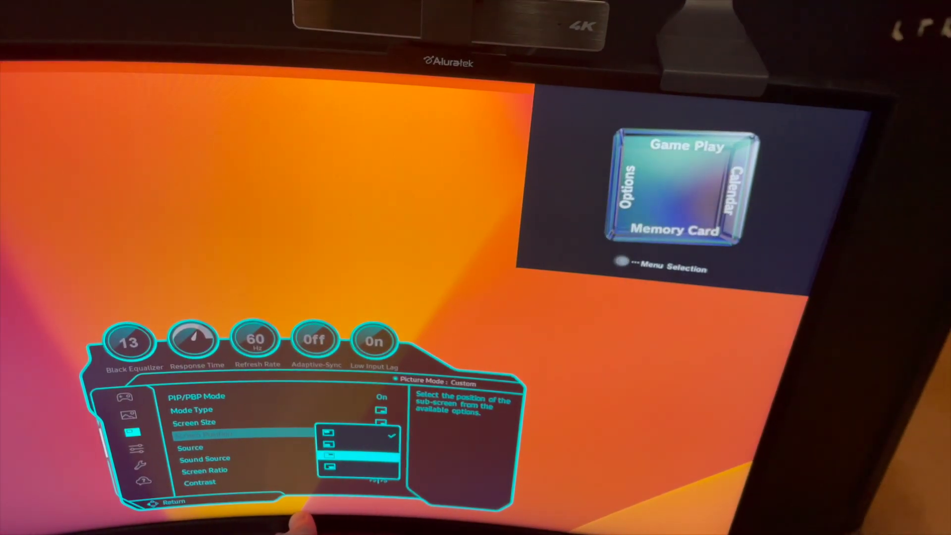
key("Down")
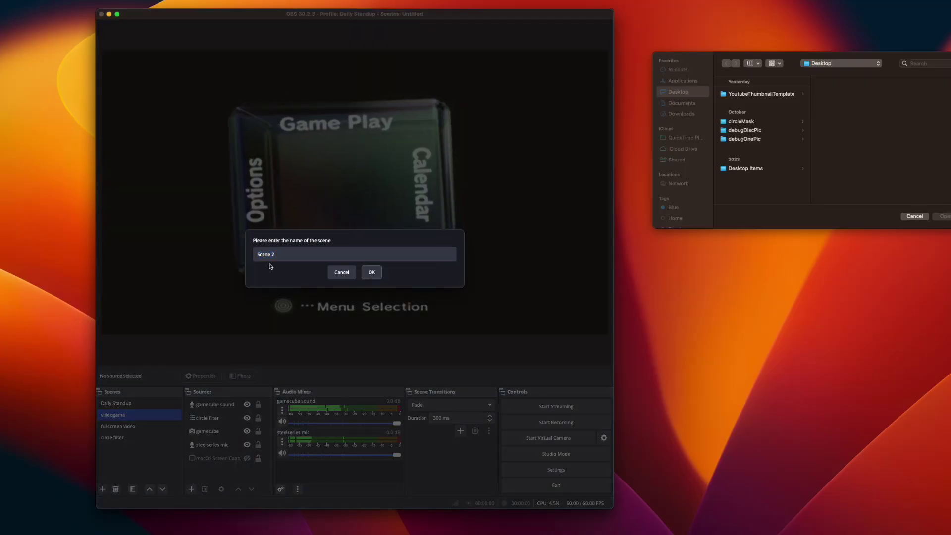
Replace the default 'Scene 2' name with 'gamecubeTest' and confirm.
double_click(275, 255)
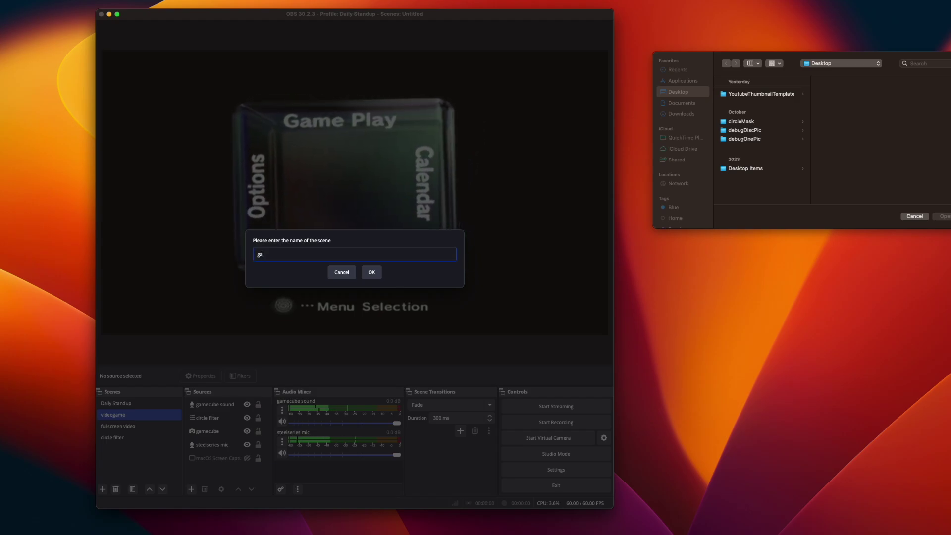
type("gamecube")
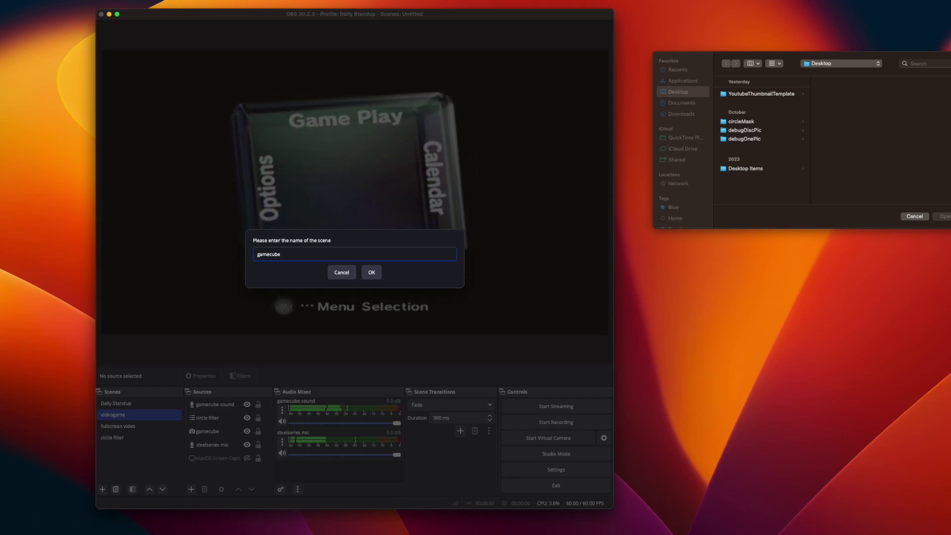
type("Test")
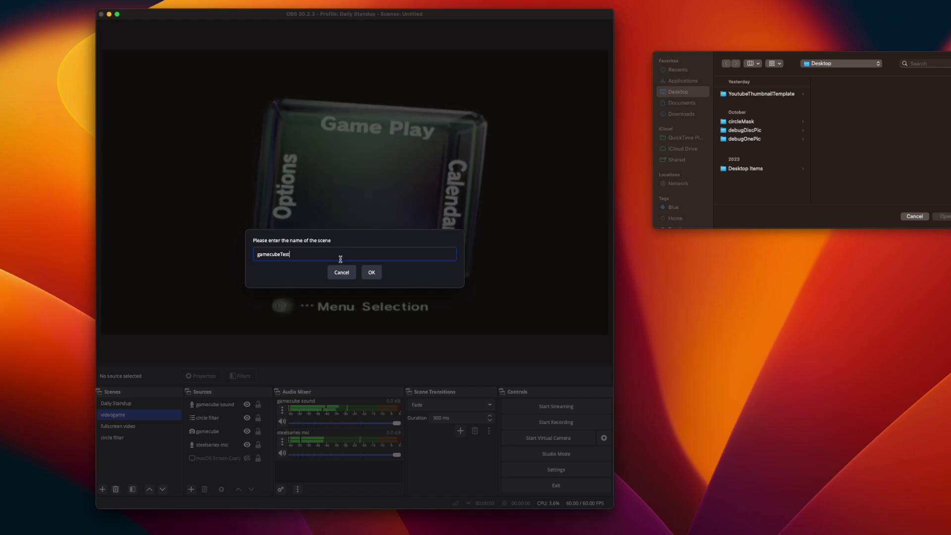
left_click(371, 272)
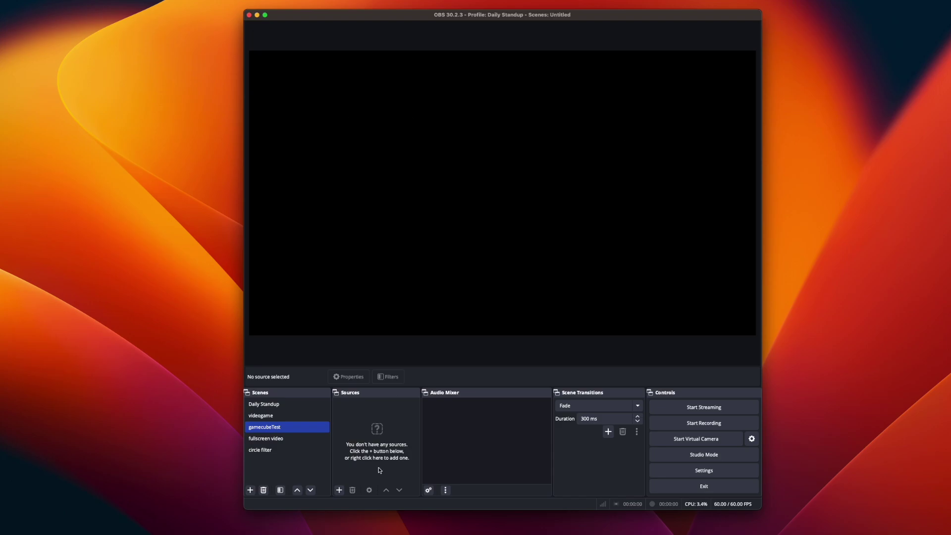
Add a Capture Card Device source named 'evga card' to the scene.
left_click(339, 490)
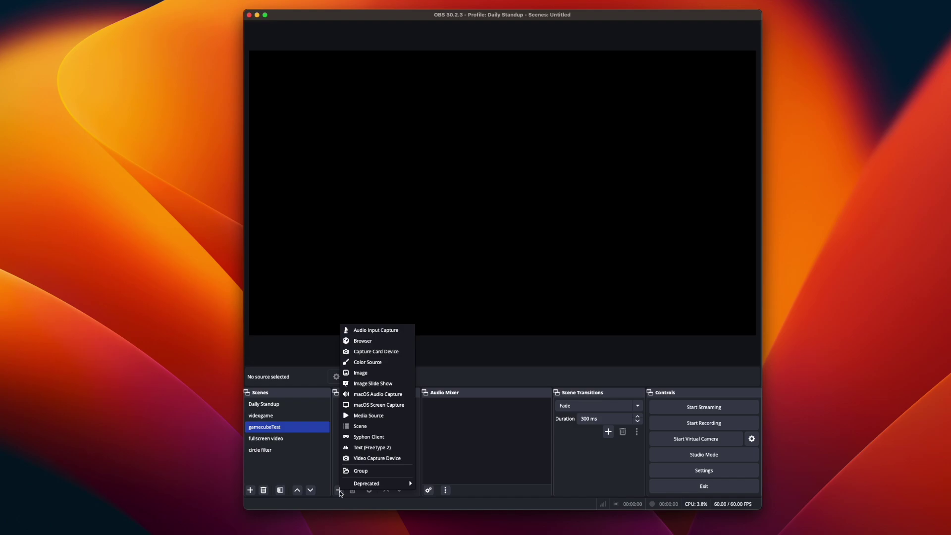
left_click(376, 353)
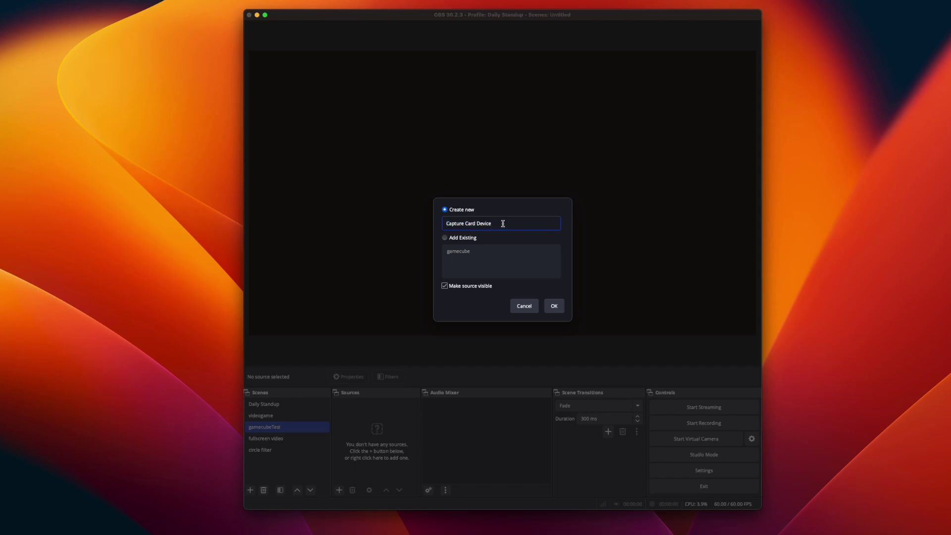
type("evga card")
left_click(553, 306)
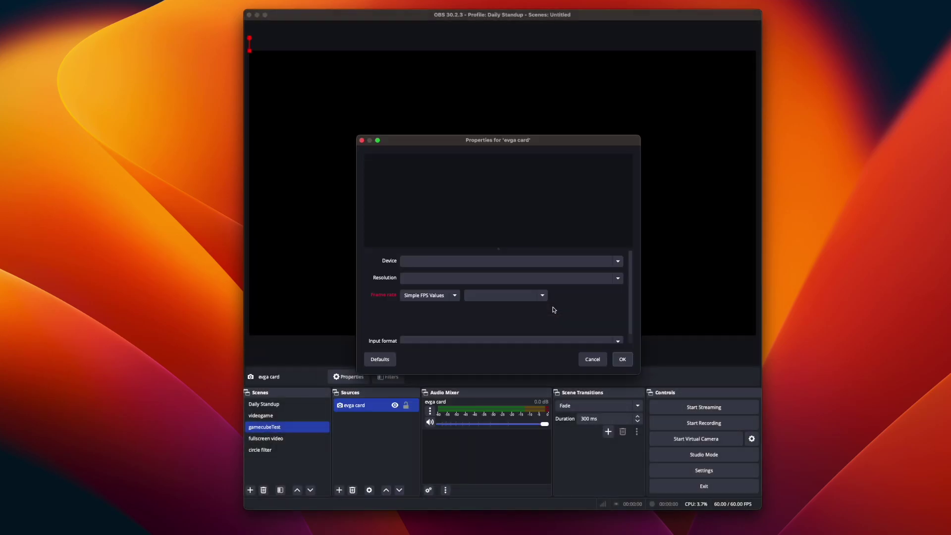
Set the capture device to EVGA XR1 Pro Capture Box Video at 1920x1080.
left_click(548, 261)
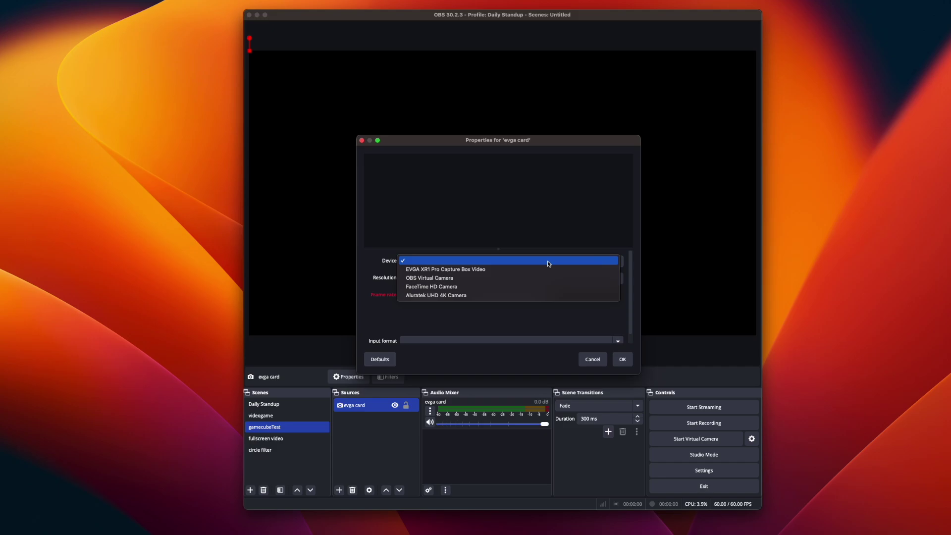
left_click(539, 270)
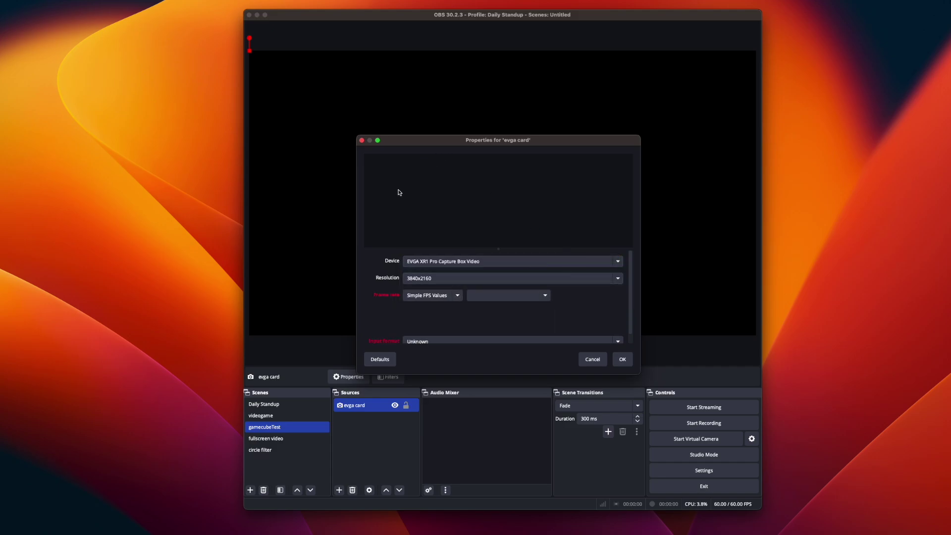
left_click(502, 282)
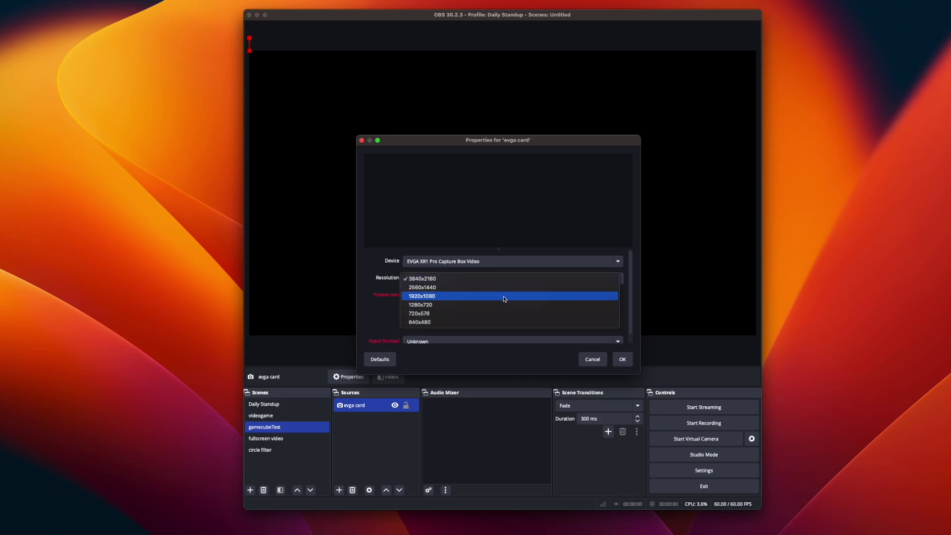
left_click(504, 299)
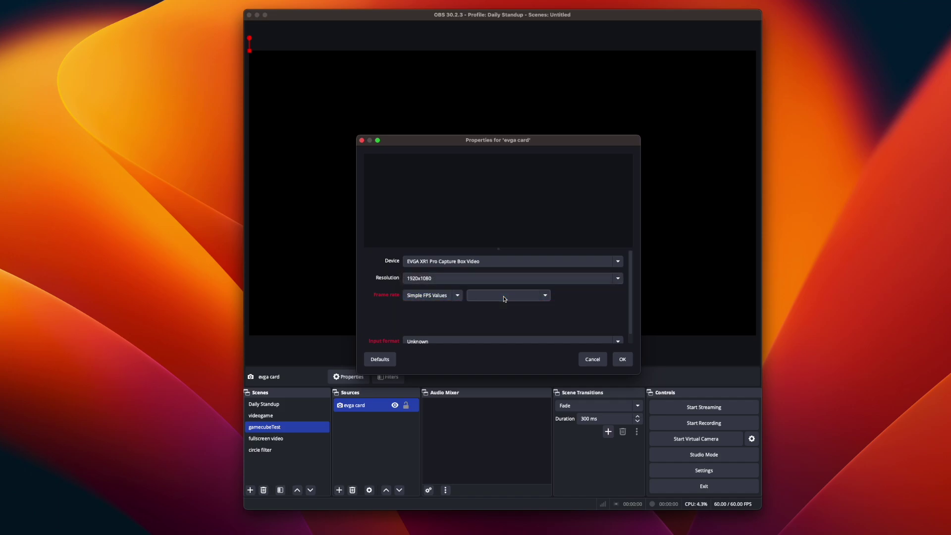
Keep Simple FPS Values, set input format to YUY2 - 422YpCbCr8_yuvs and frame rate 60.
left_click(456, 296)
left_click(456, 296)
left_click(545, 297)
left_click(545, 299)
scroll(522, 322, "down", 1)
left_click(518, 332)
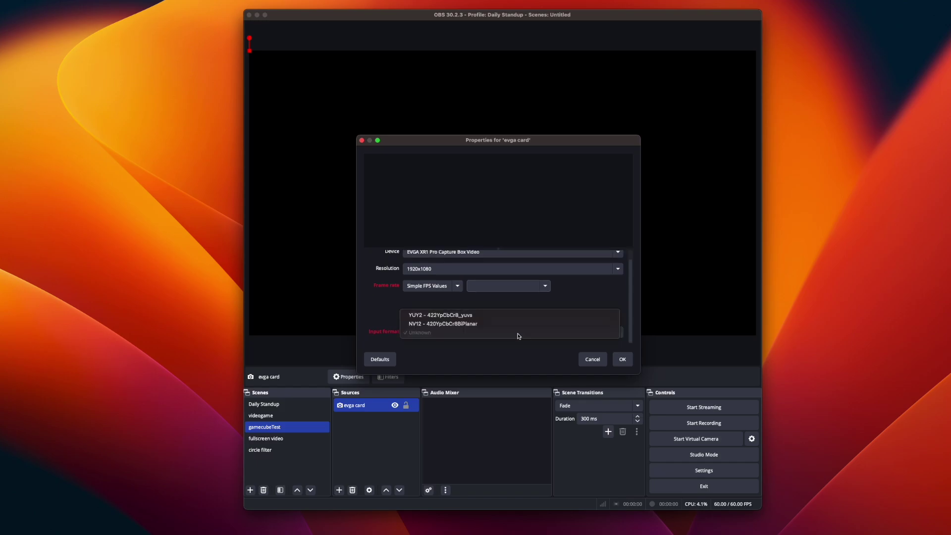
left_click(514, 315)
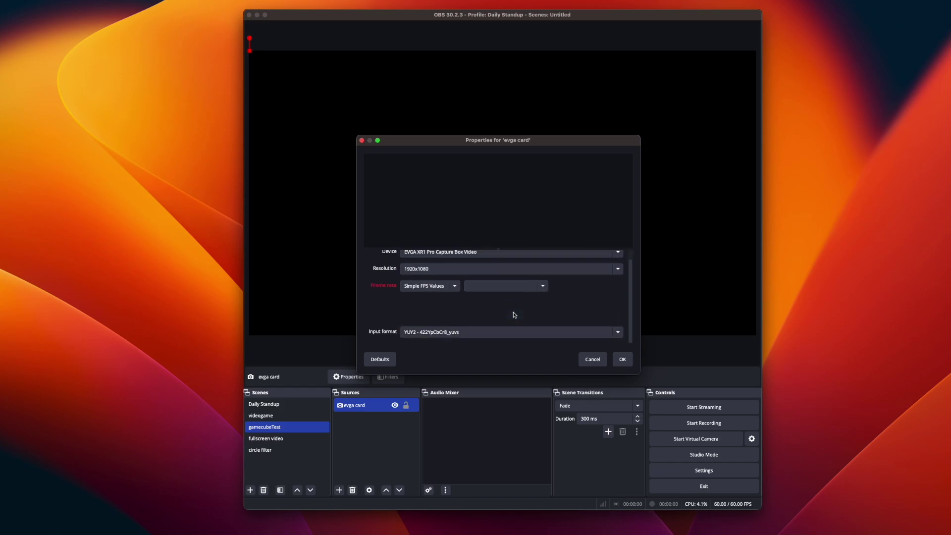
left_click(544, 287)
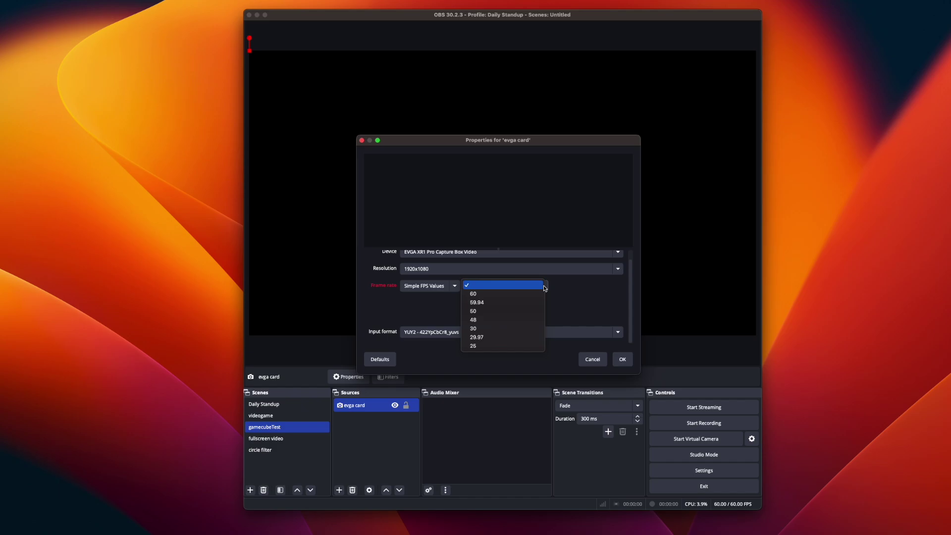
left_click(480, 294)
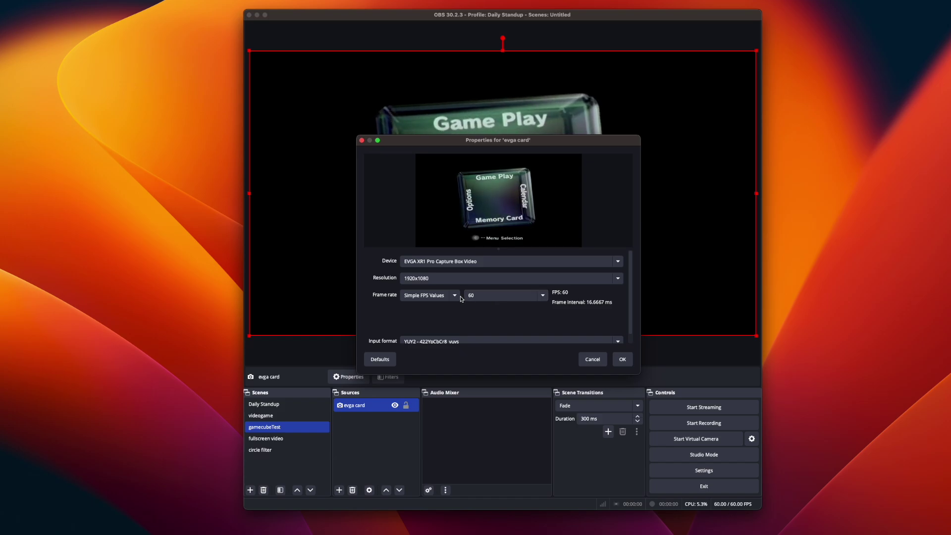
Try the NV12 input format and a 120 FPS frame rate.
scroll(466, 308, "down", 1)
left_click(485, 332)
left_click(485, 342)
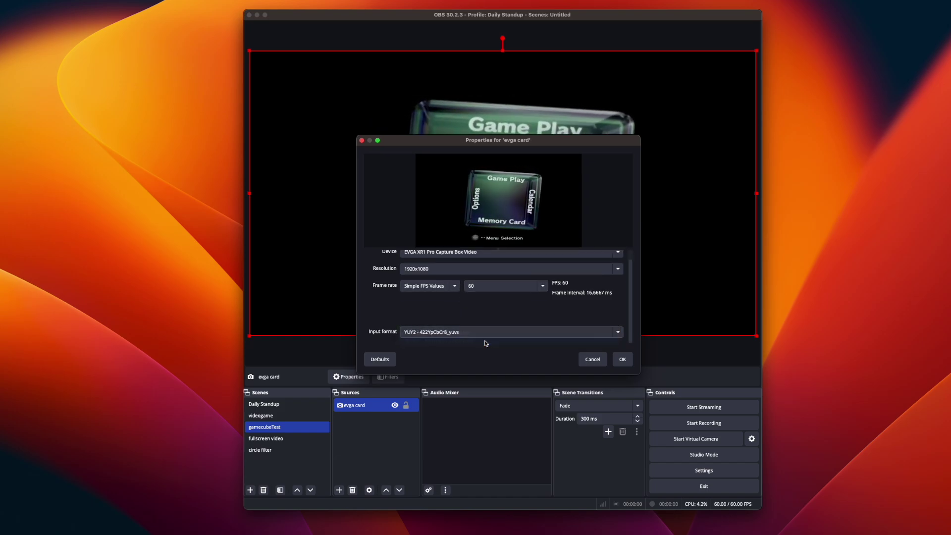
scroll(493, 308, "up", 1)
left_click(495, 295)
left_click(504, 279)
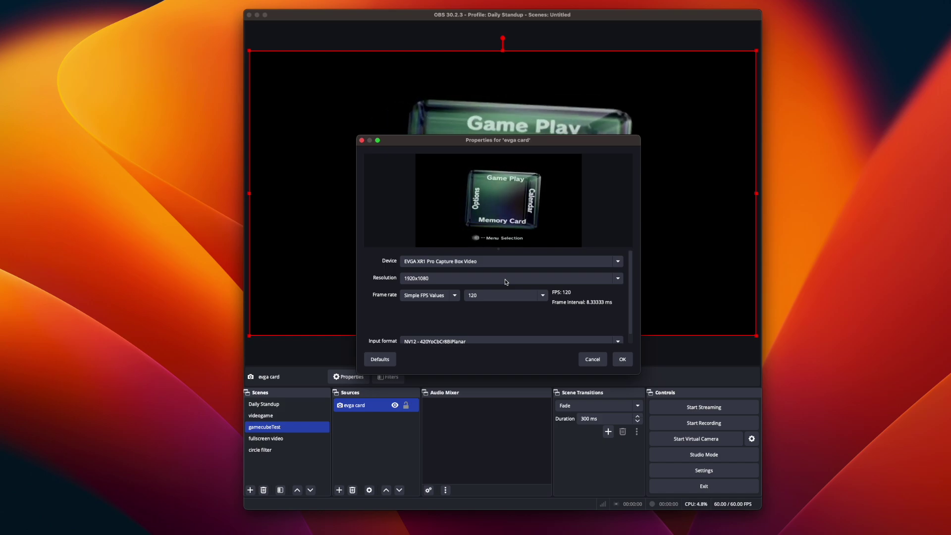
Revert to 60 FPS and YUY2 input format, then apply the capture card settings.
left_click(506, 296)
left_click(482, 316)
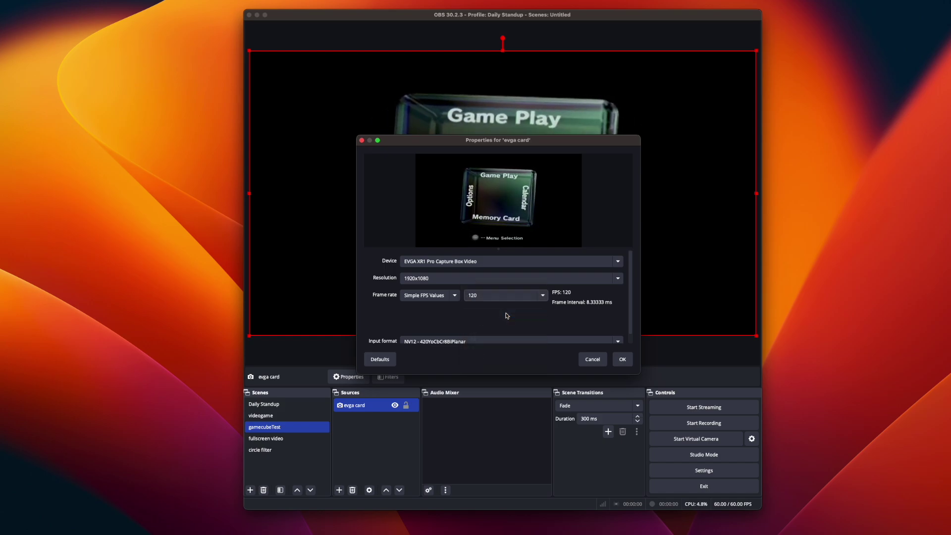
scroll(464, 331, "down", 1)
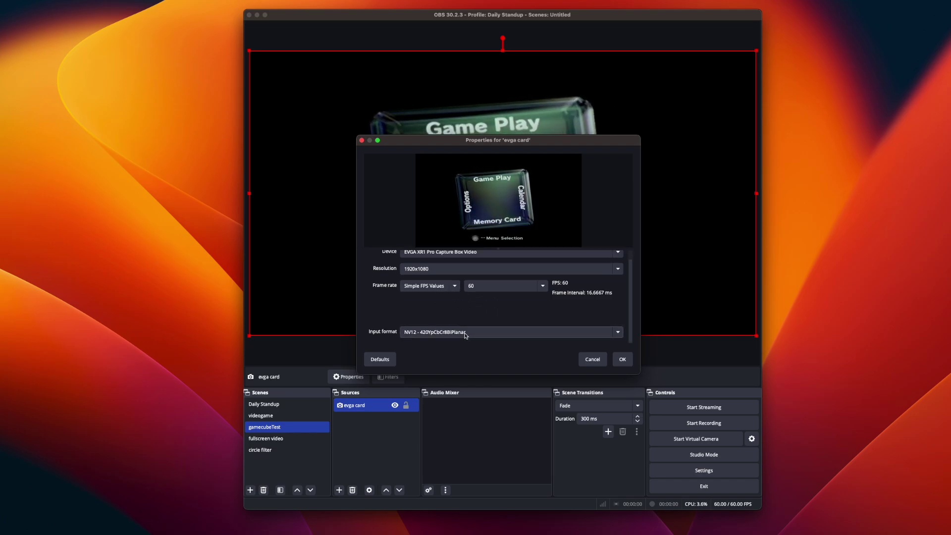
left_click(464, 333)
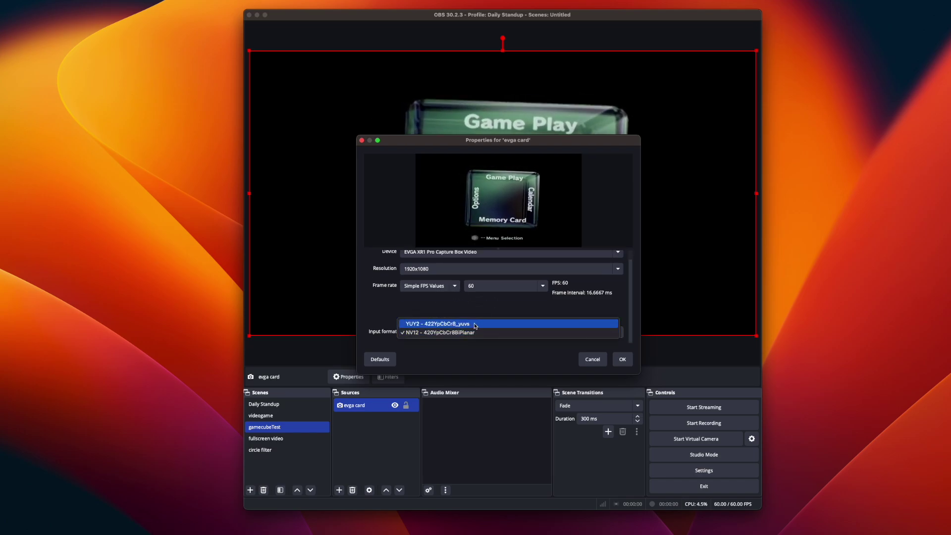
left_click(473, 316)
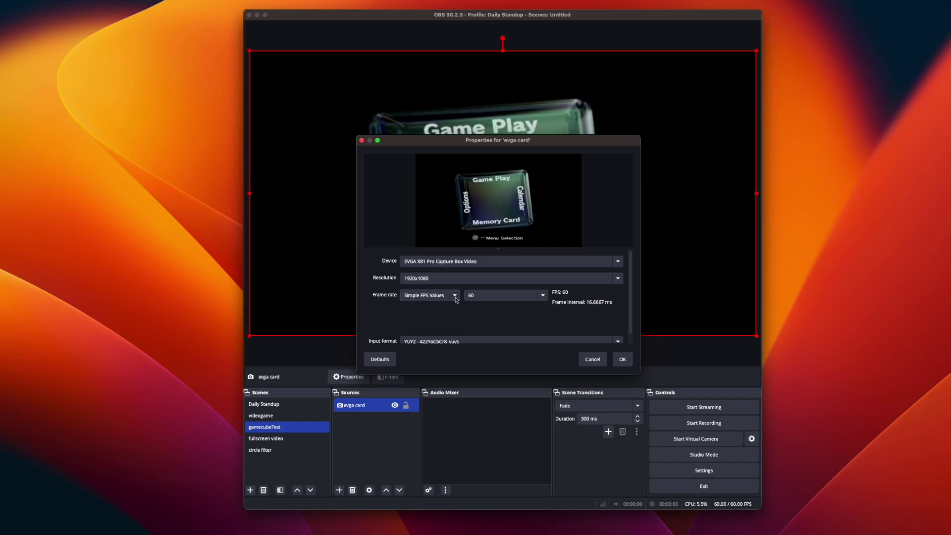
scroll(479, 309, "down", 1)
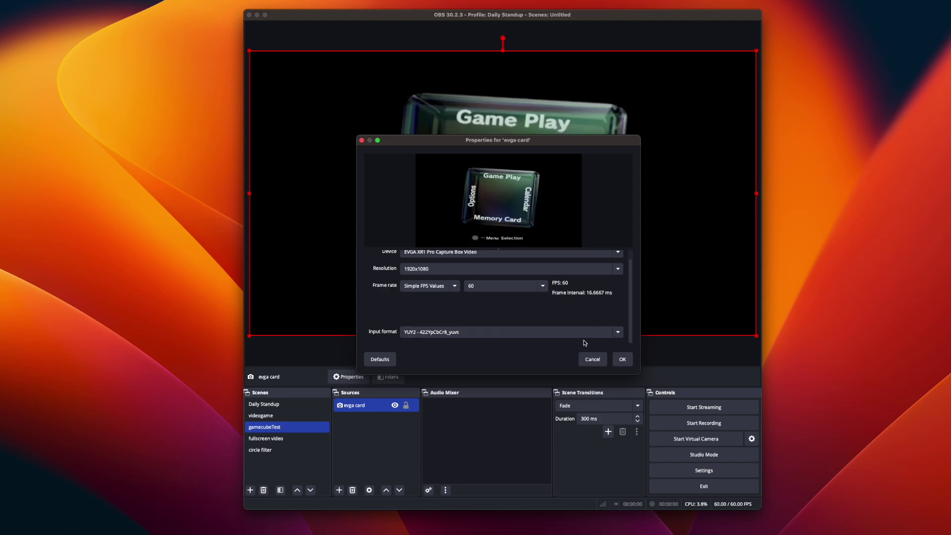
left_click(623, 360)
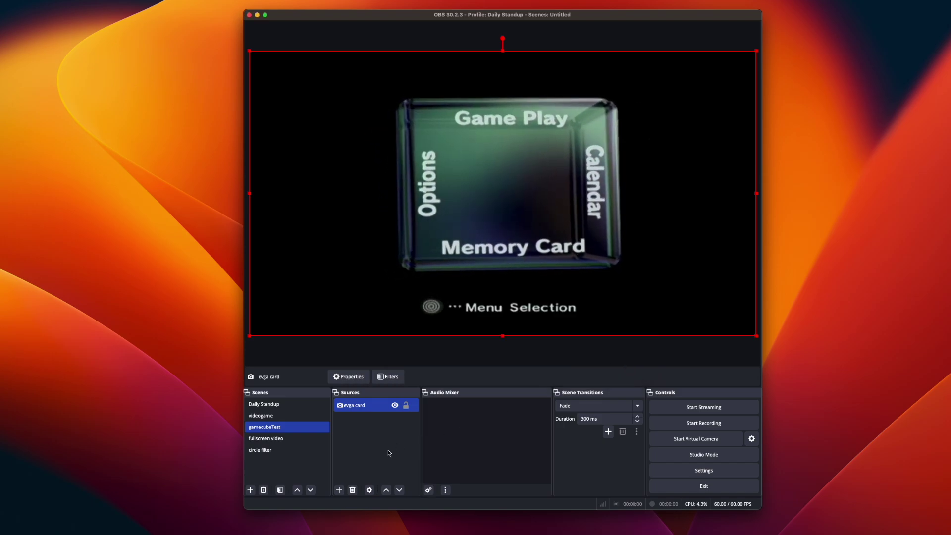
Add an Audio Input Capture source named 'gamecubeSound', fixing a typo in the name.
left_click(339, 490)
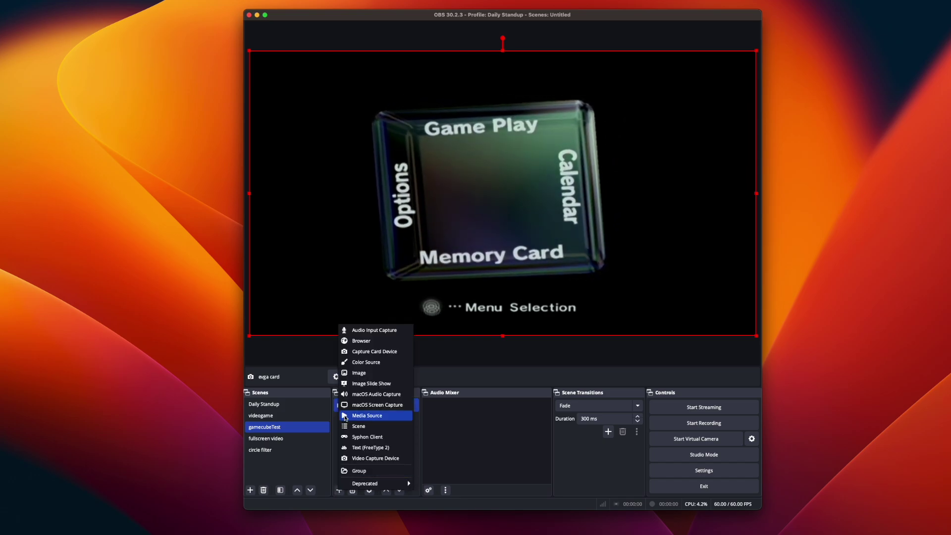
left_click(379, 331)
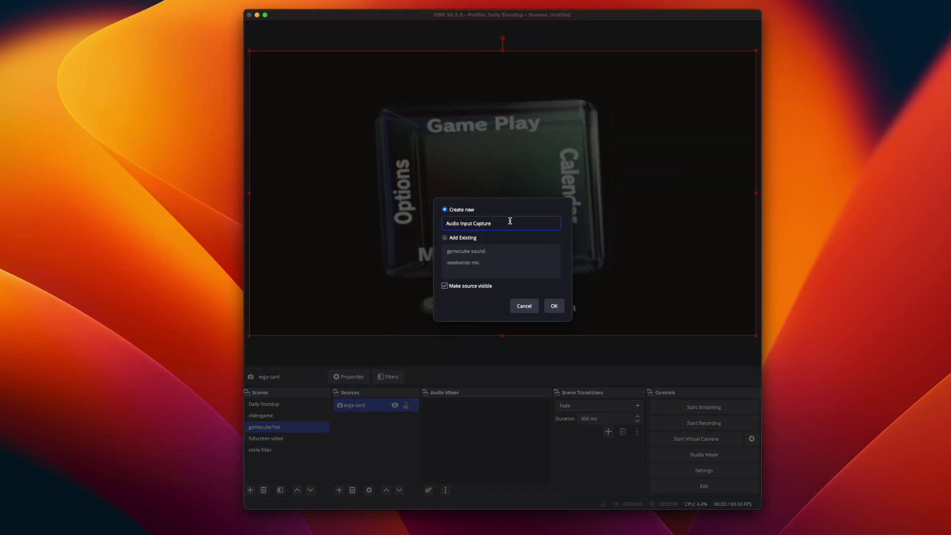
type("gam")
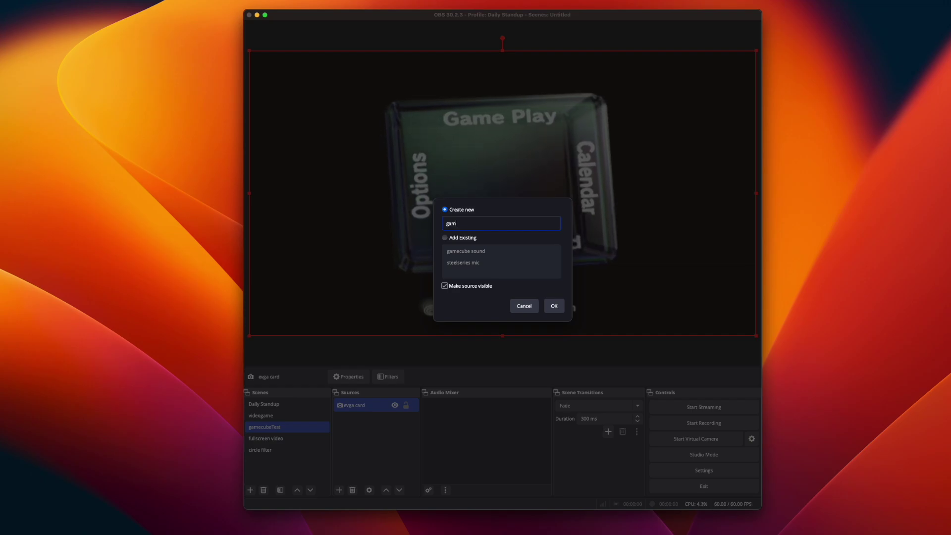
type("ecubeSoung")
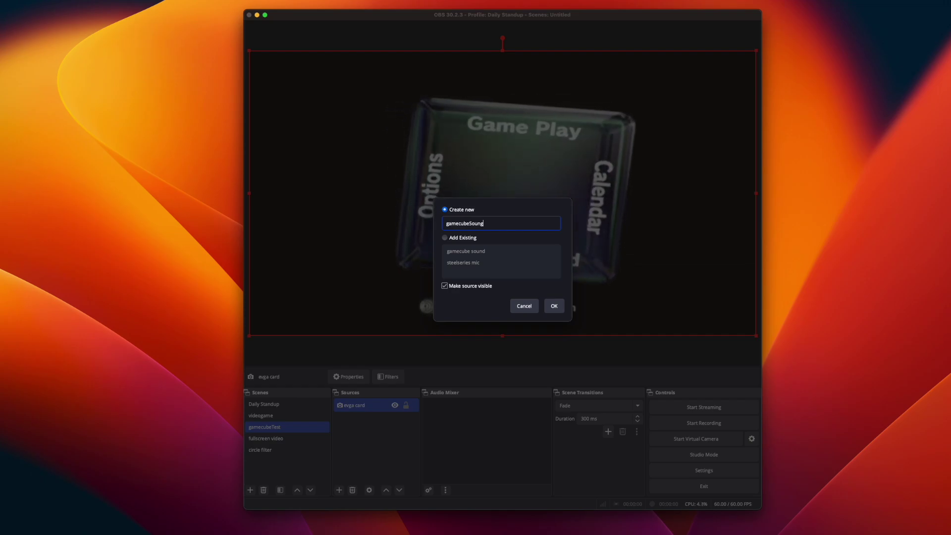
key("BackSpace")
type("d")
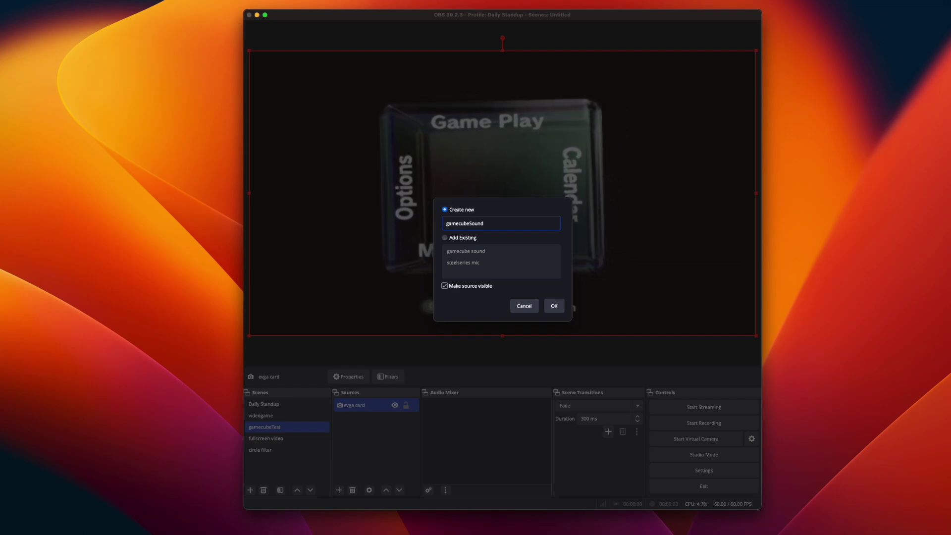
left_click(555, 306)
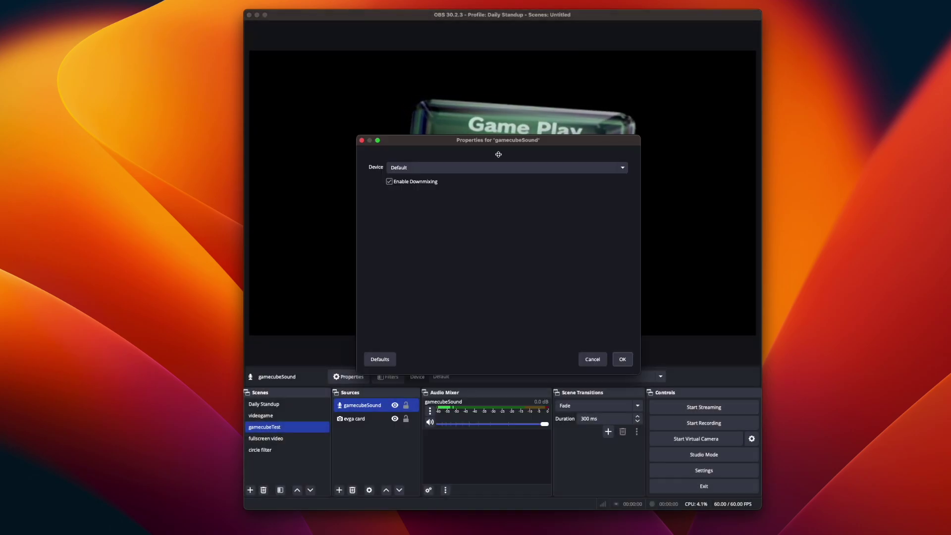
Set gamecubeSound's device to EVGA XR1 Pro Capture Box Audio and apply.
left_click(507, 168)
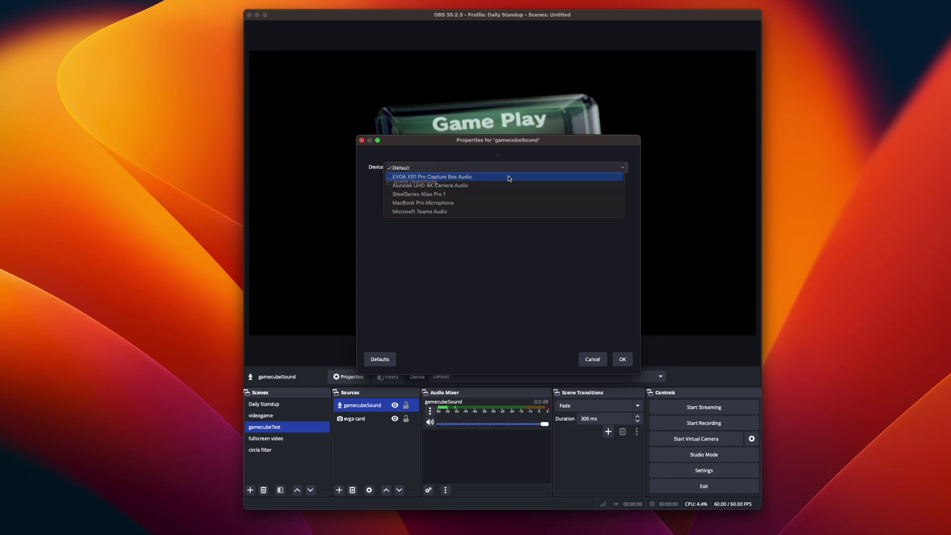
left_click(509, 177)
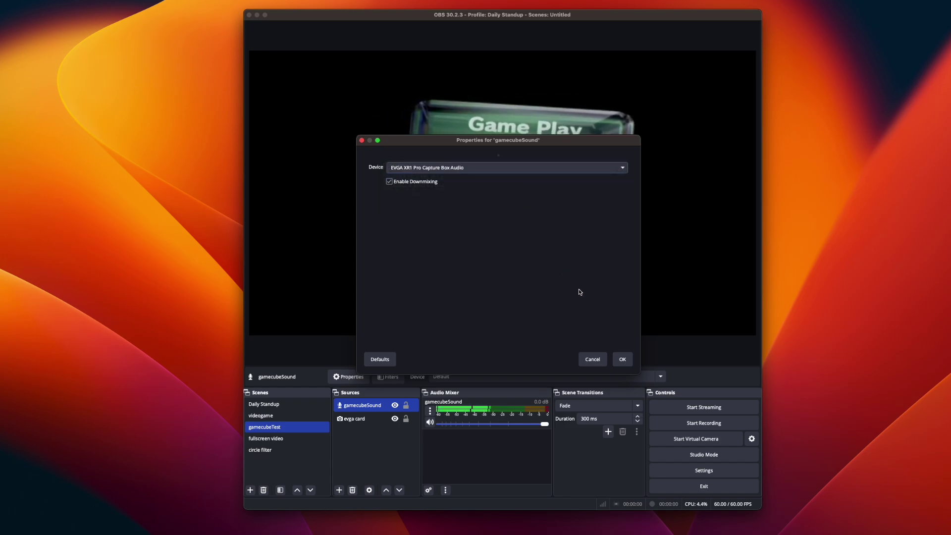
left_click(623, 359)
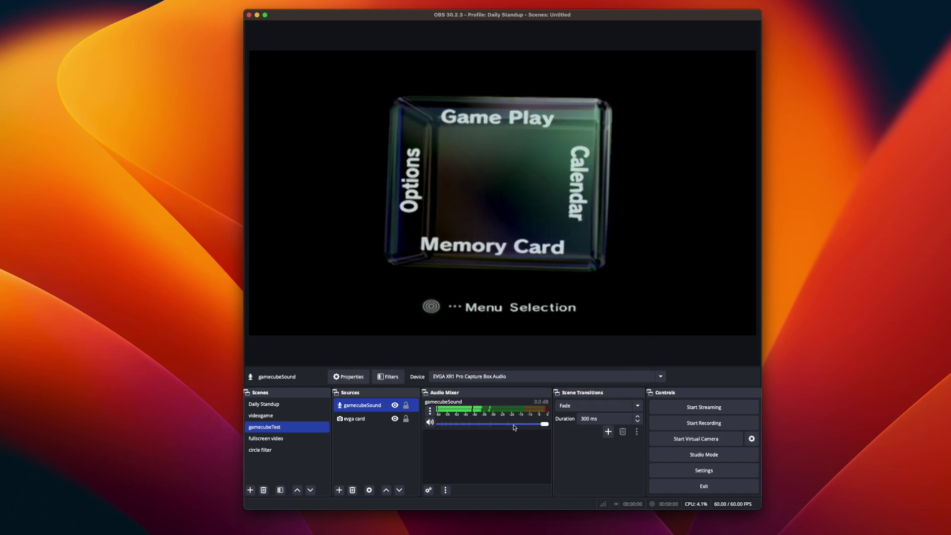